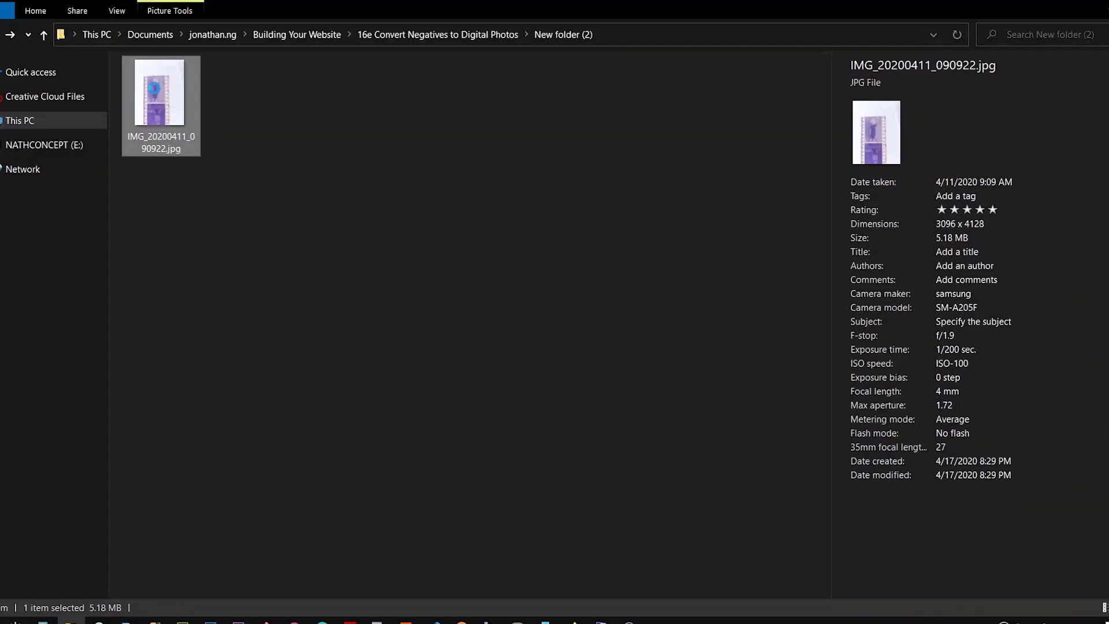
Step: Bring up the context menu for IMG_20200411_090922.jpg in File Explorer
right_click(155, 90)
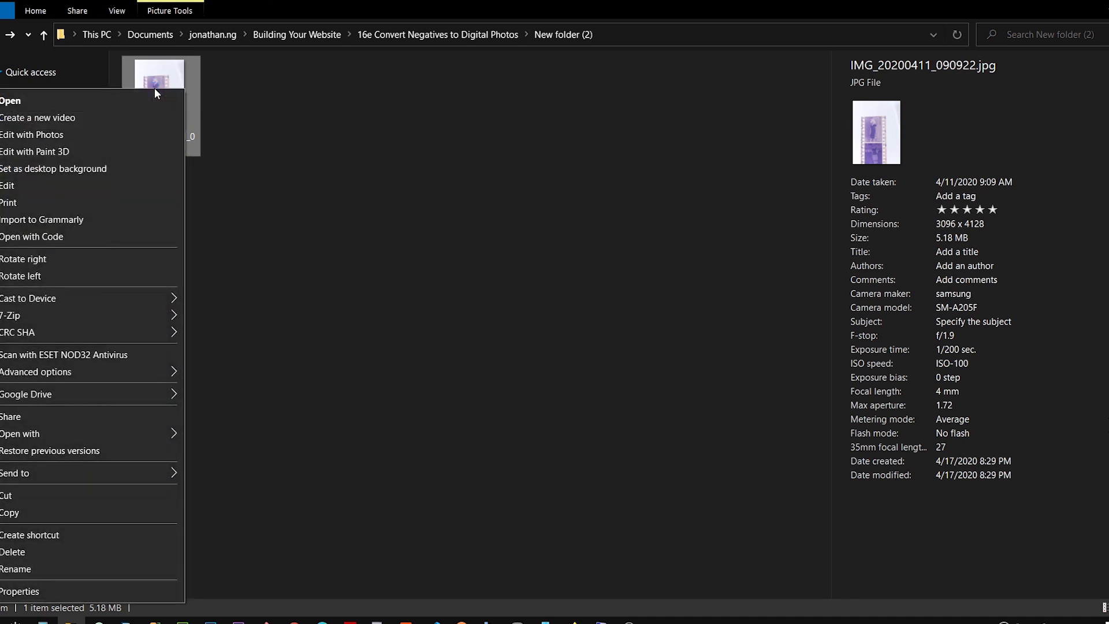
Step: Open IMG_20200411_090922.jpg with Adobe Photoshop CC 2017 from the Open with menu
mouse_move(147, 434)
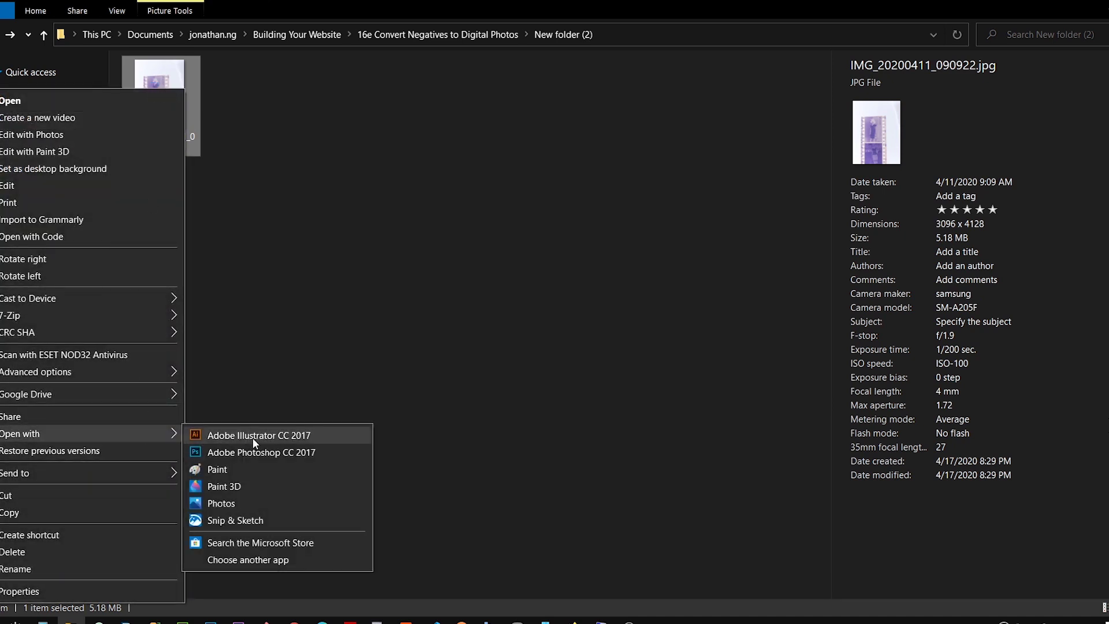
click(300, 454)
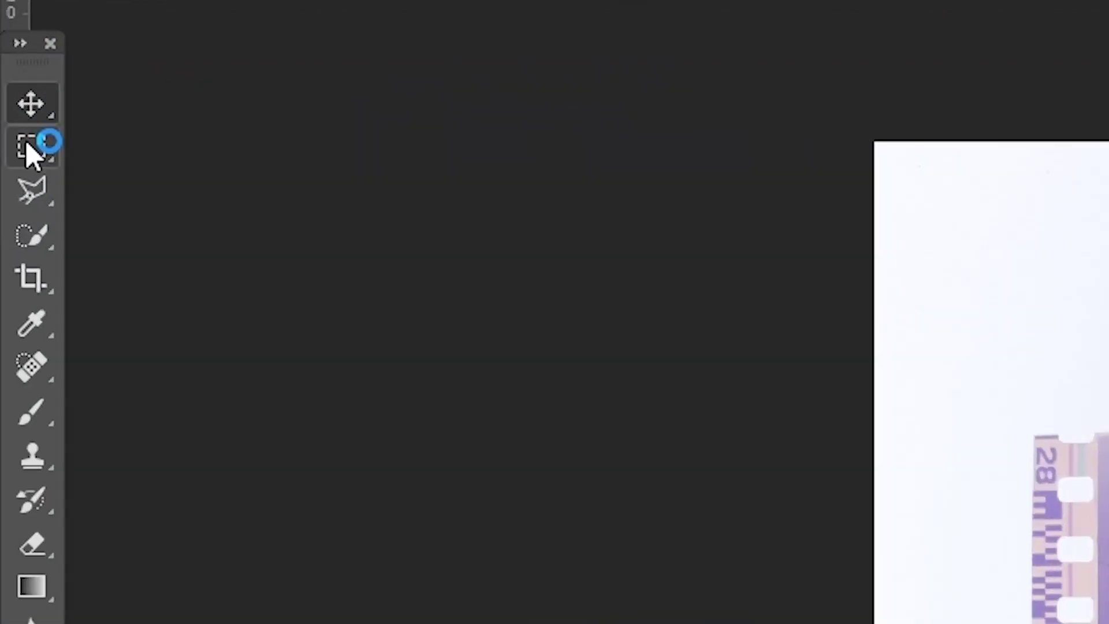
Step: Copy one negative frame with the Rectangular Marquee and start a new document
click(5, 124)
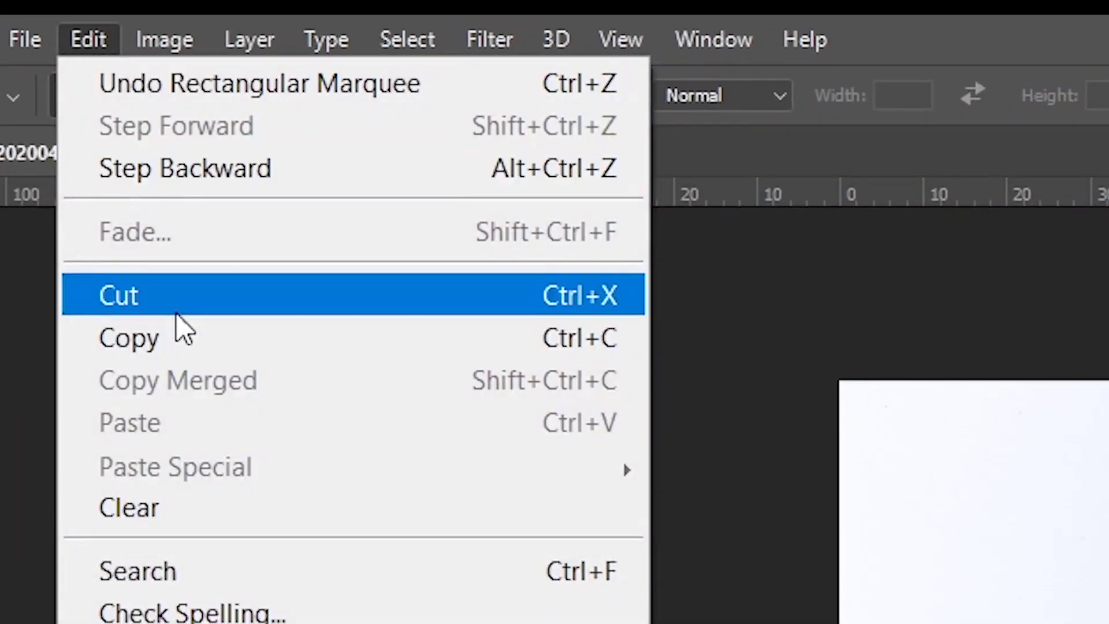
click(181, 346)
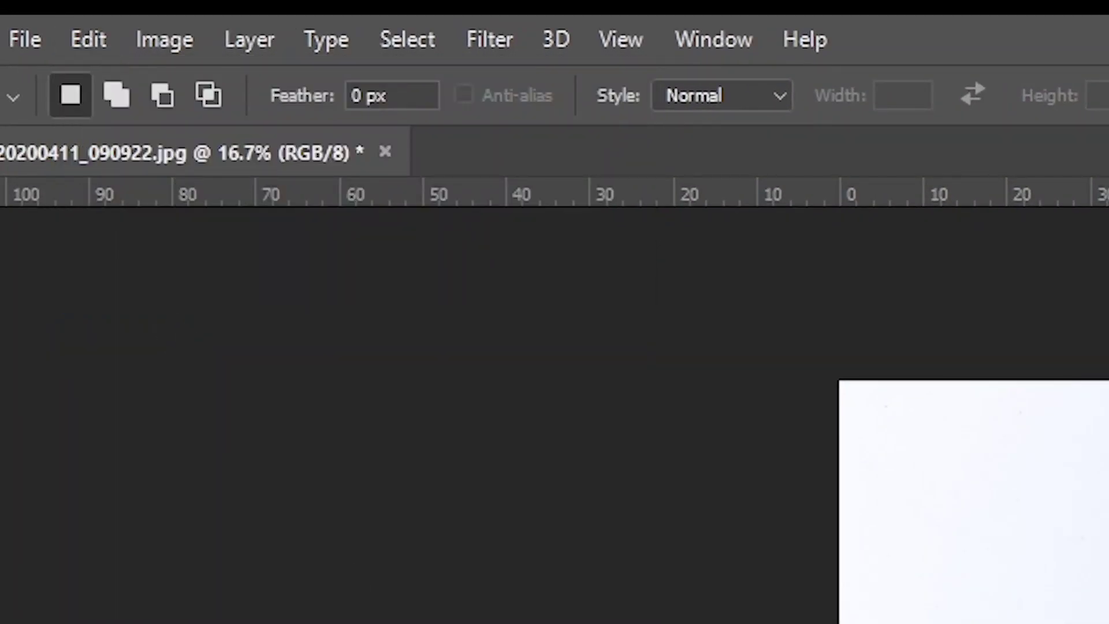
click(26, 39)
click(64, 85)
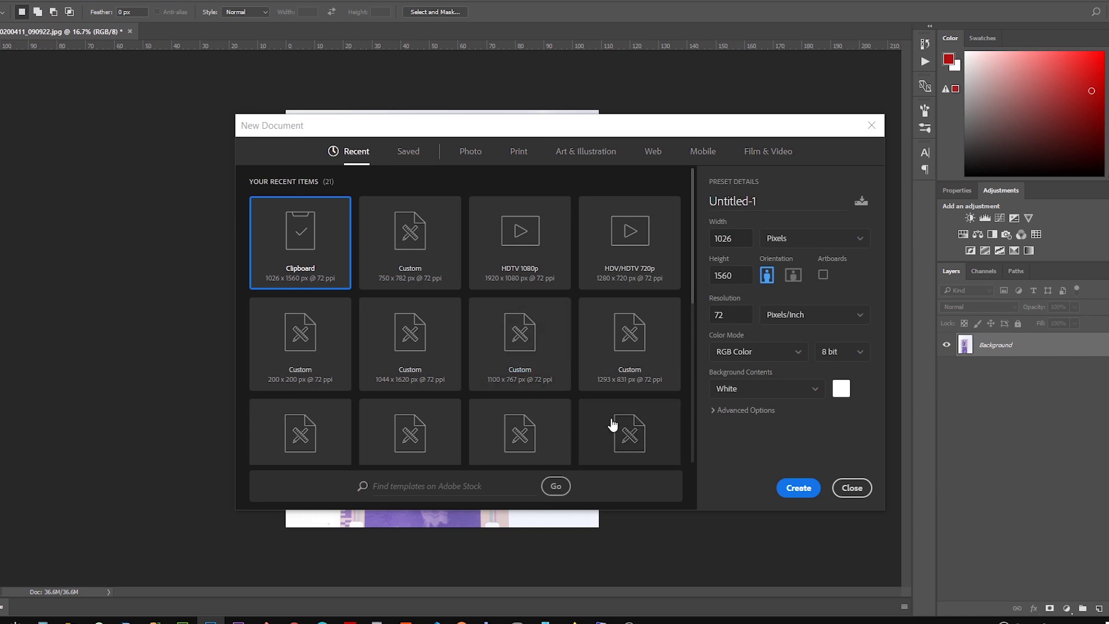
Step: Create the 1026 x 1560 px Clipboard document and paste the frame in as Layer 1
click(798, 489)
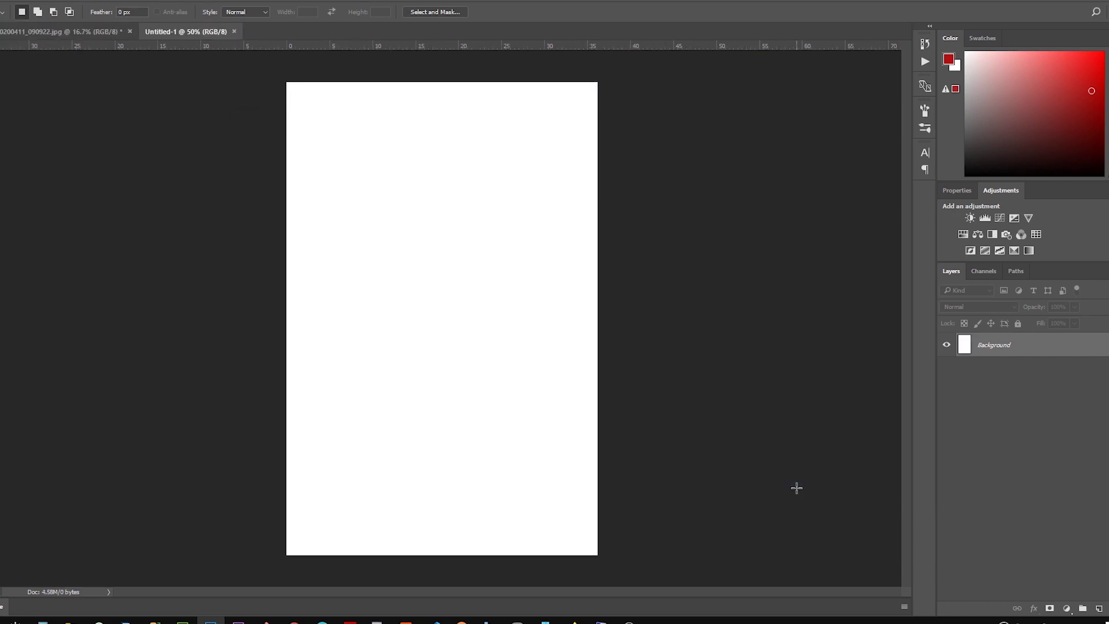
click(36, 2)
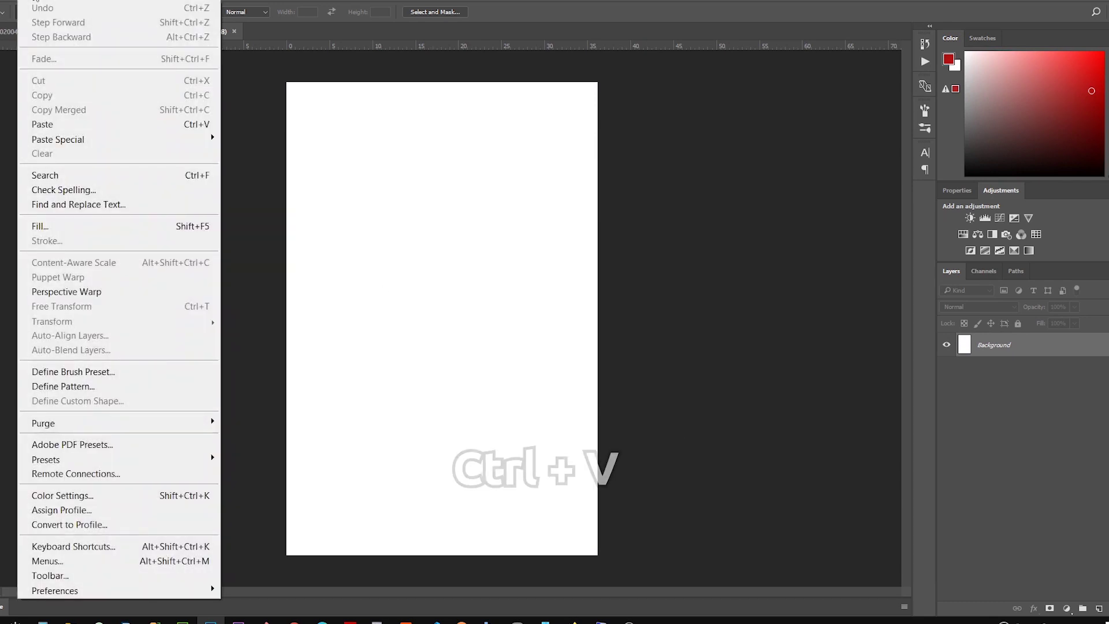
click(75, 126)
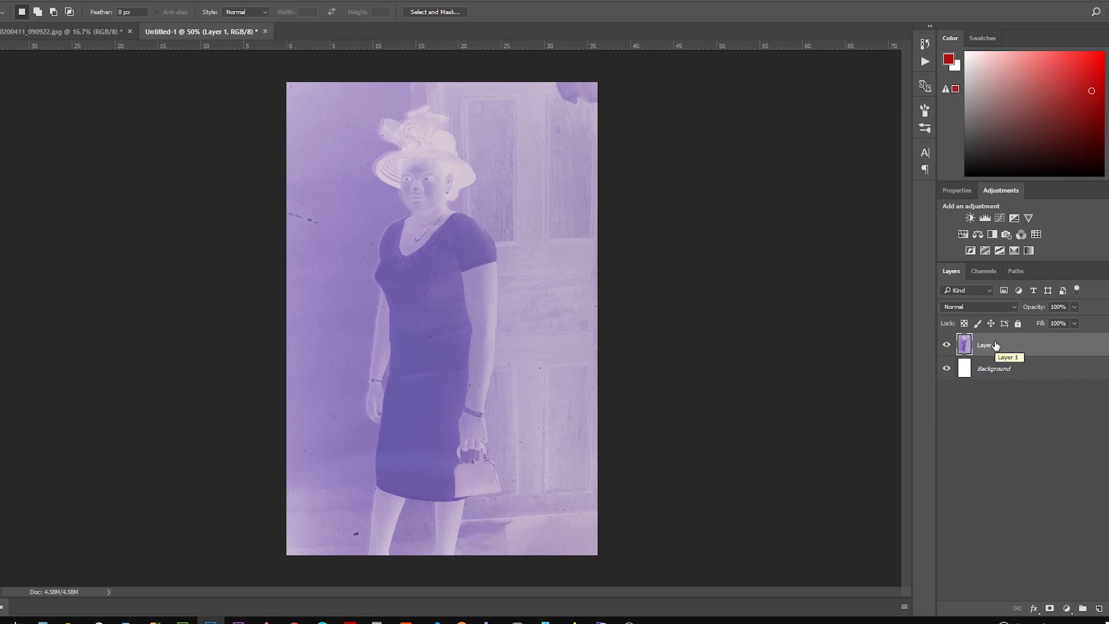
right_click(995, 343)
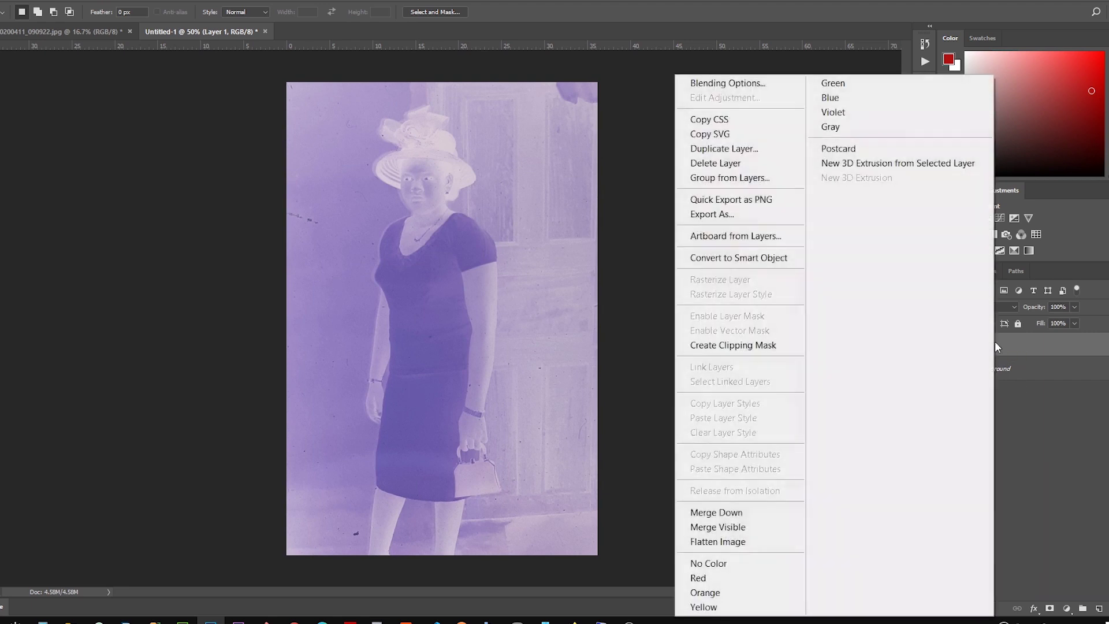
Step: Duplicate Layer 1 as Layer 1 copy and invert it into a green-tinted positive
click(741, 150)
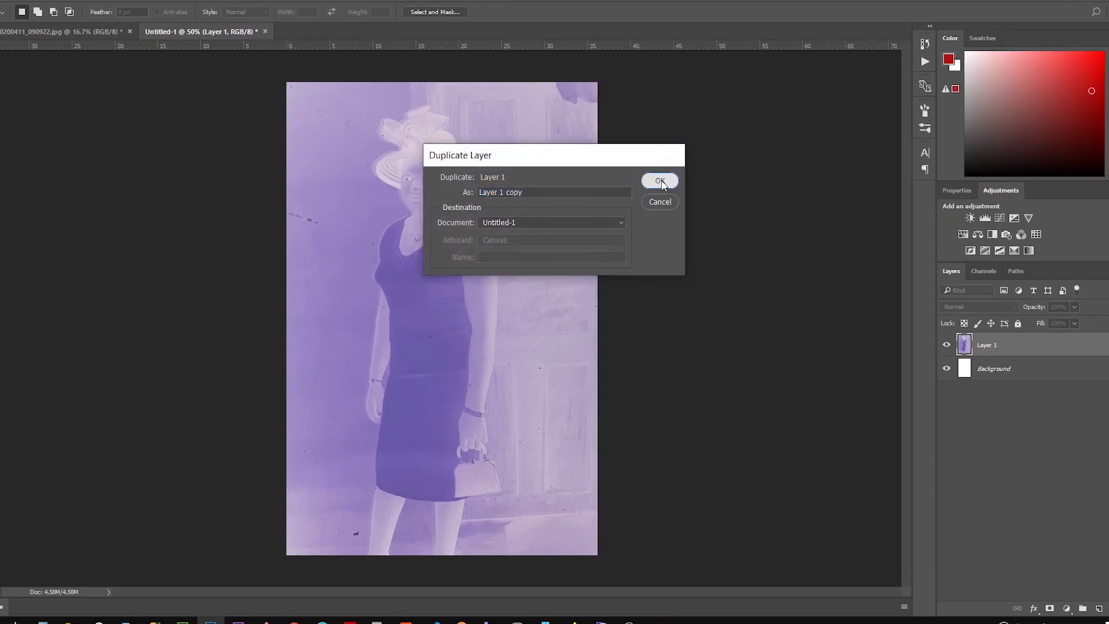
click(661, 180)
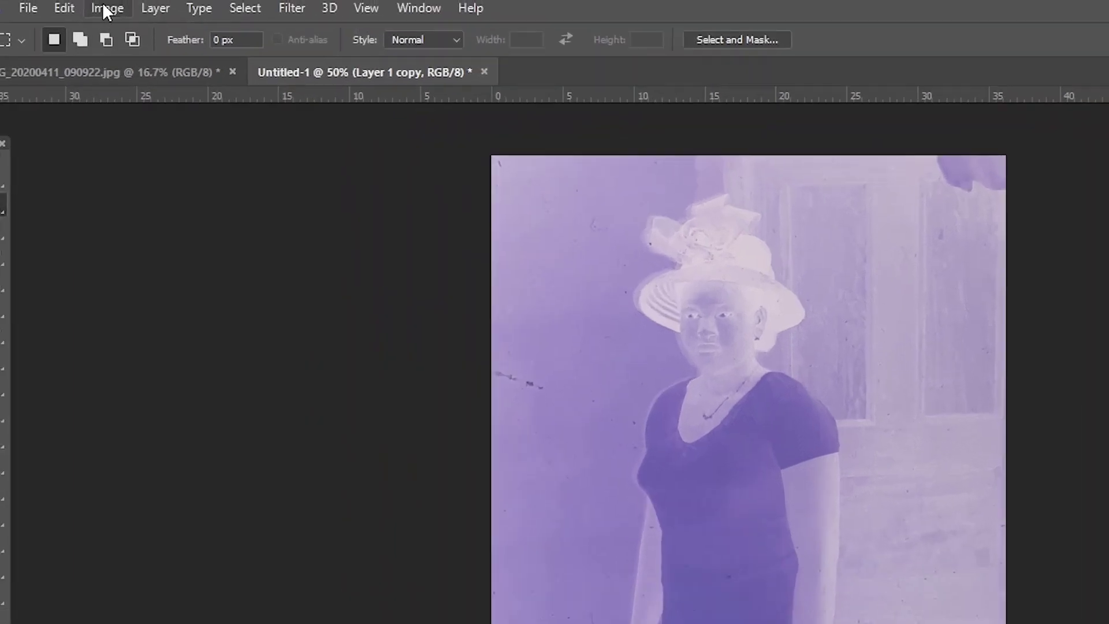
click(57, 0)
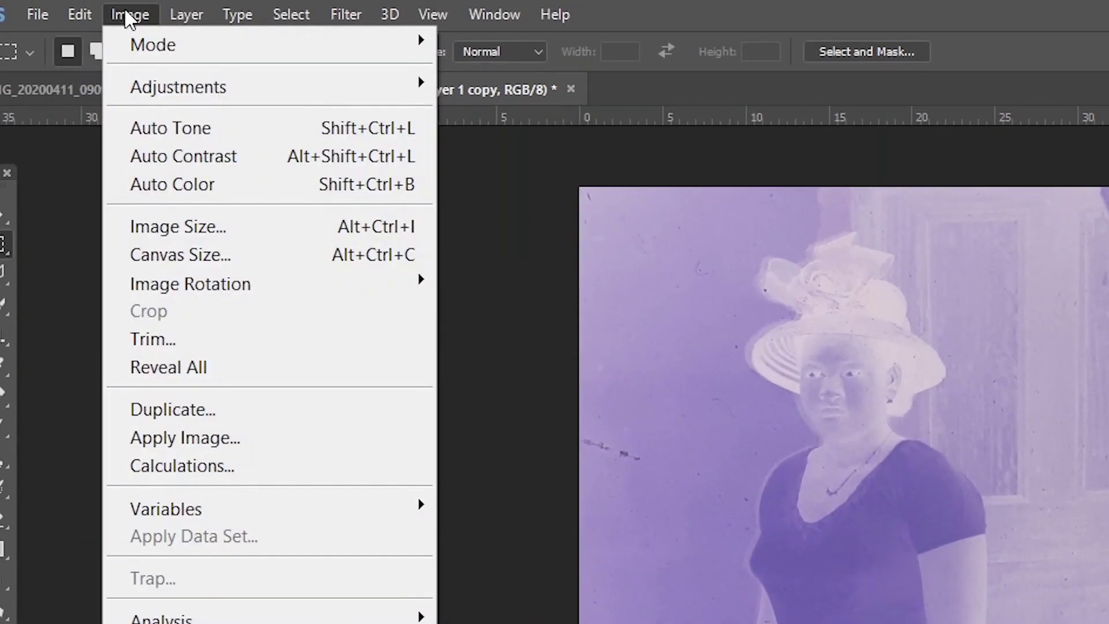
mouse_move(163, 90)
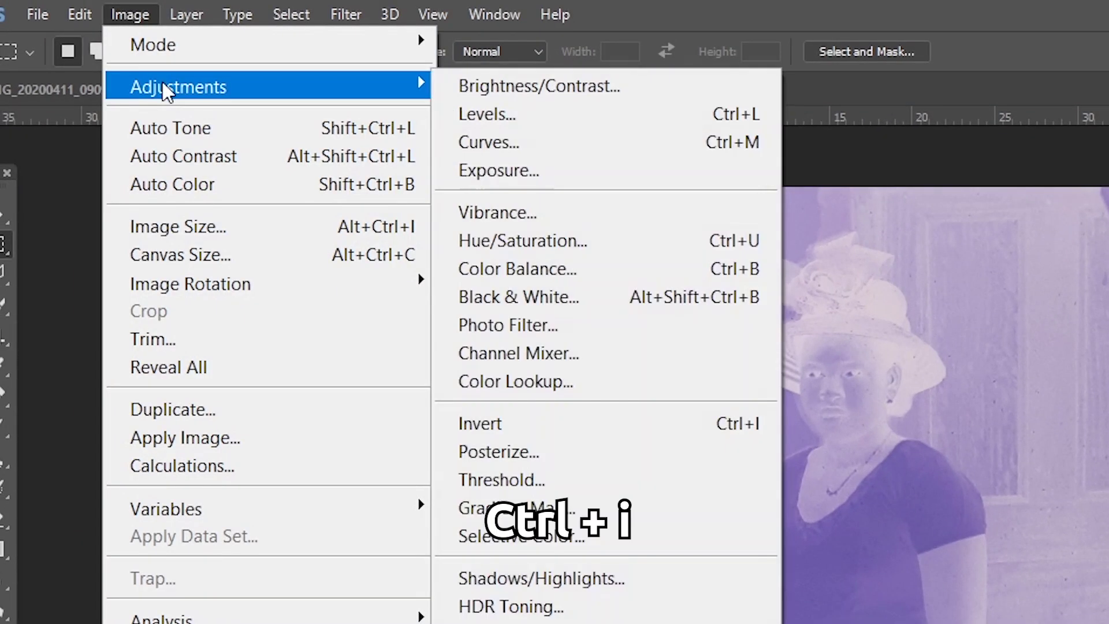
click(526, 423)
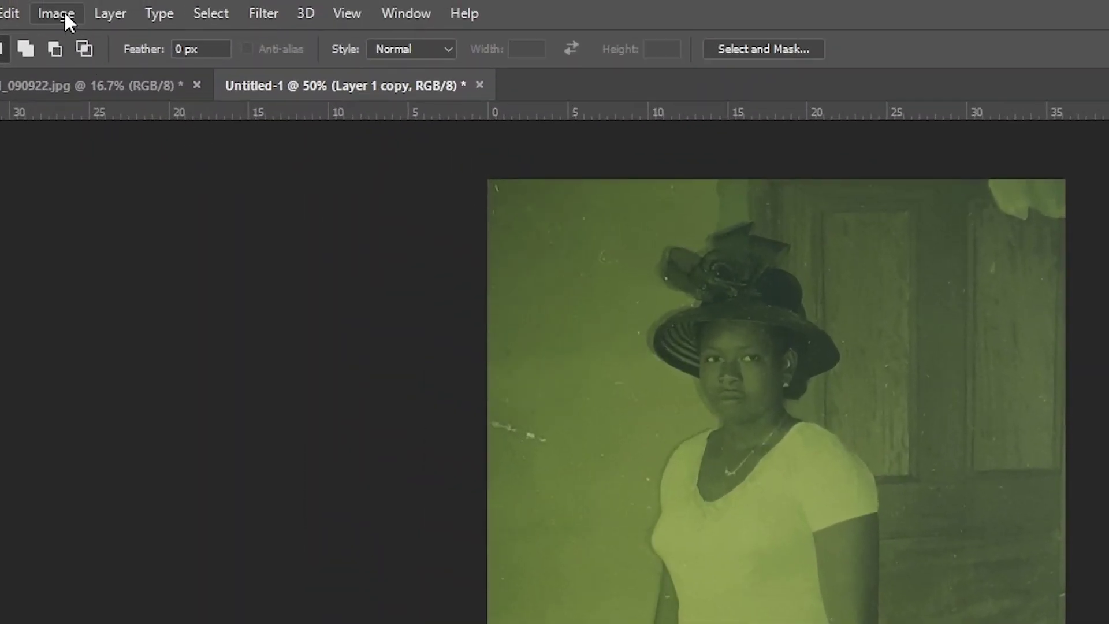
Step: Open the Curves adjustment on Layer 1 copy
click(62, 11)
mouse_move(81, 72)
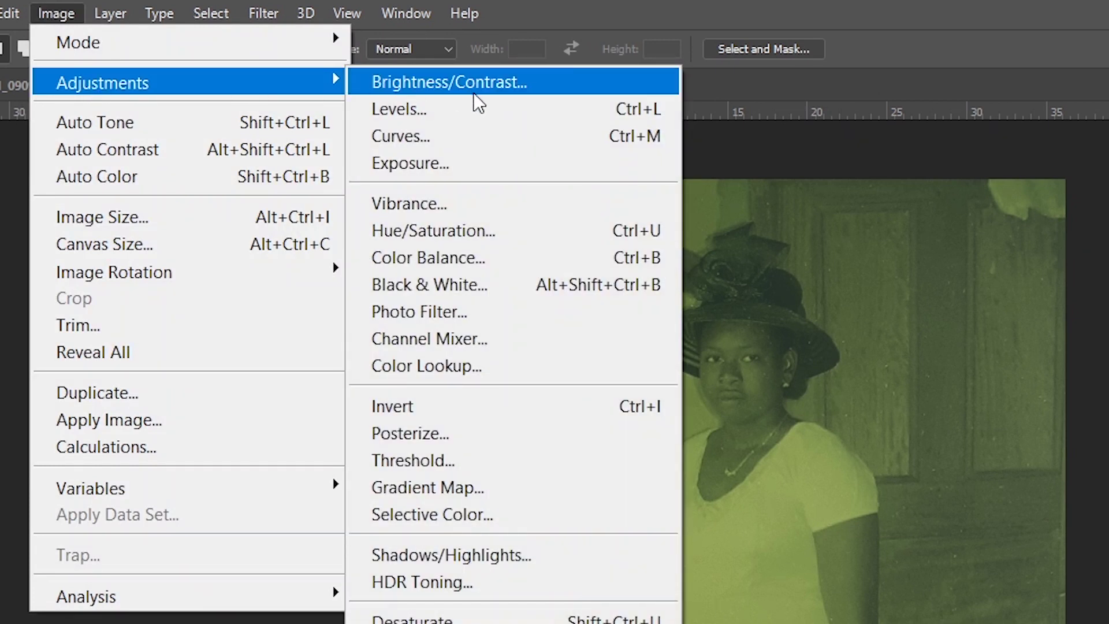
click(473, 136)
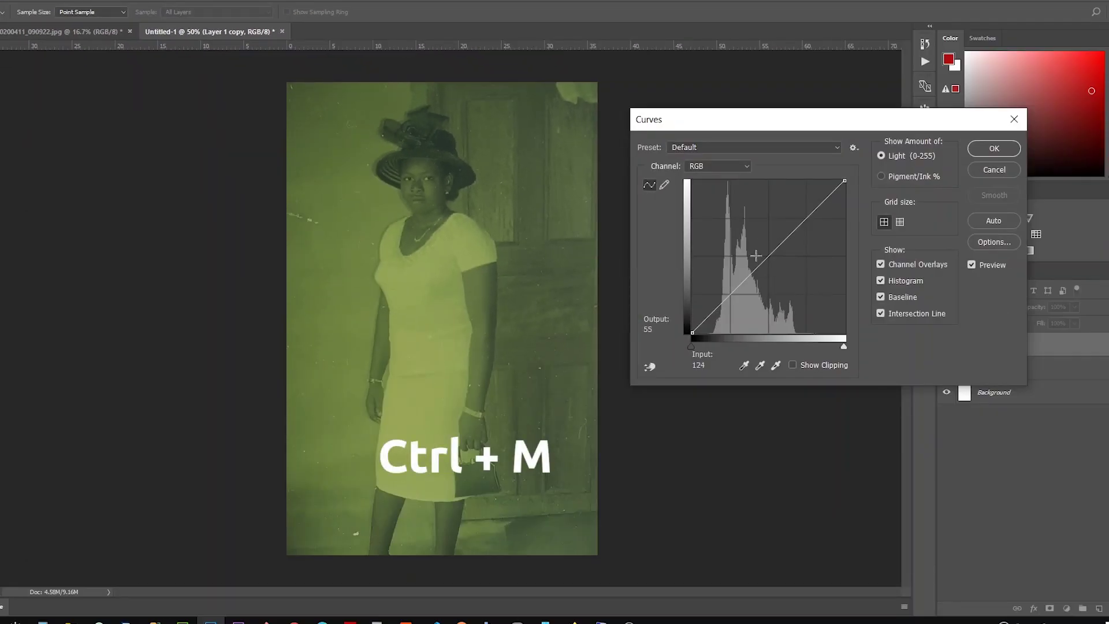
Step: In the Red curve, raise the black point and lower the white point to about 161
click(750, 168)
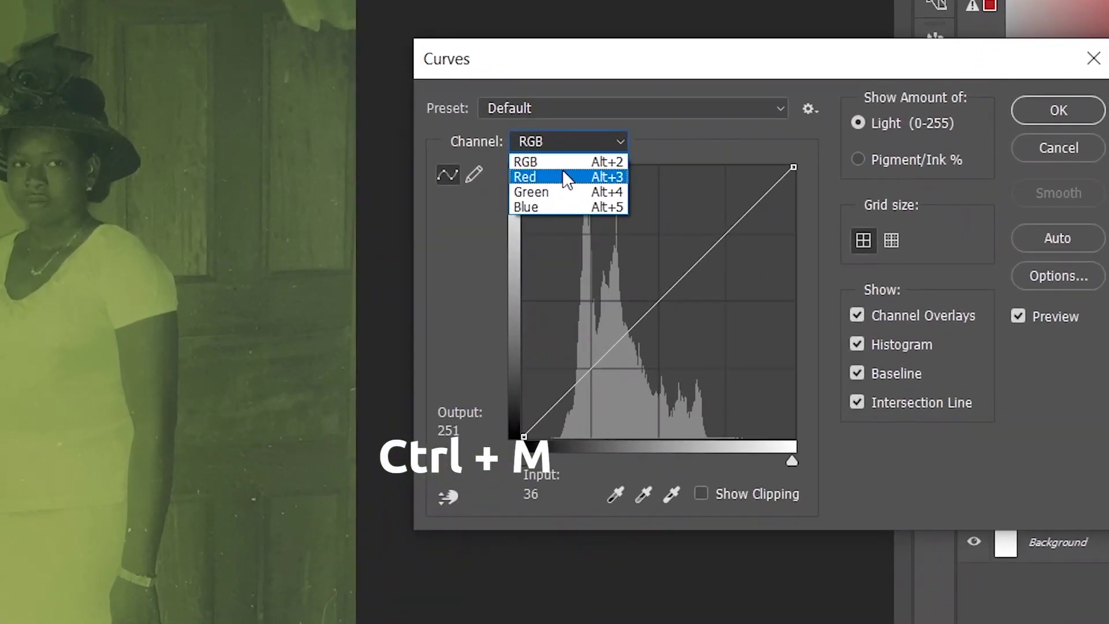
click(715, 186)
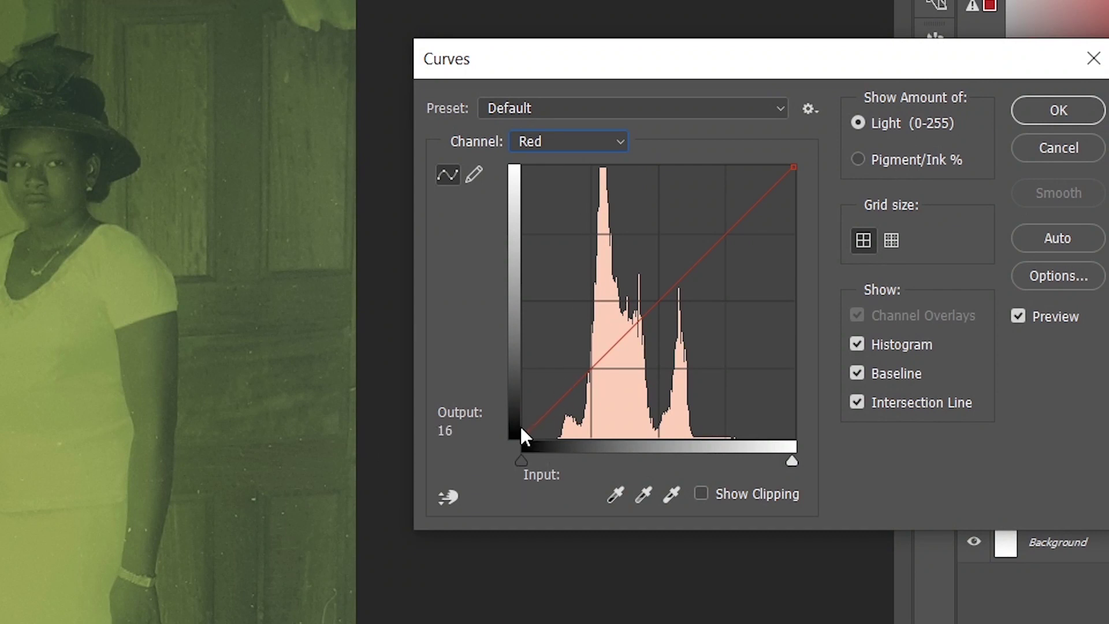
drag(525, 458, 559, 468)
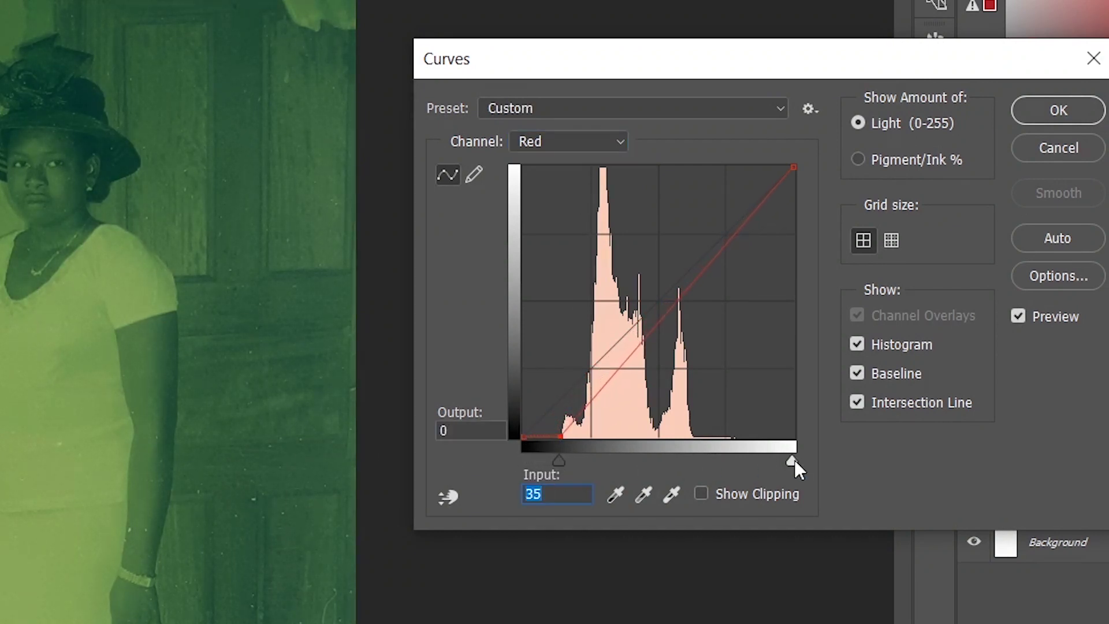
drag(792, 460, 692, 454)
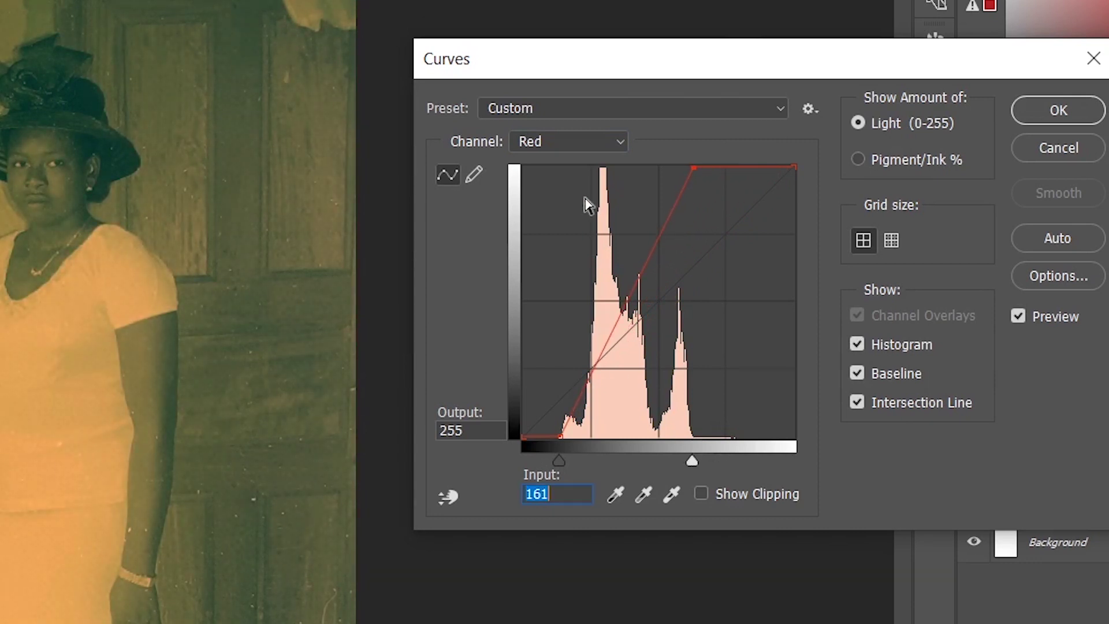
Step: In the Green curve, raise the black point and lower the white point to about 179
click(608, 141)
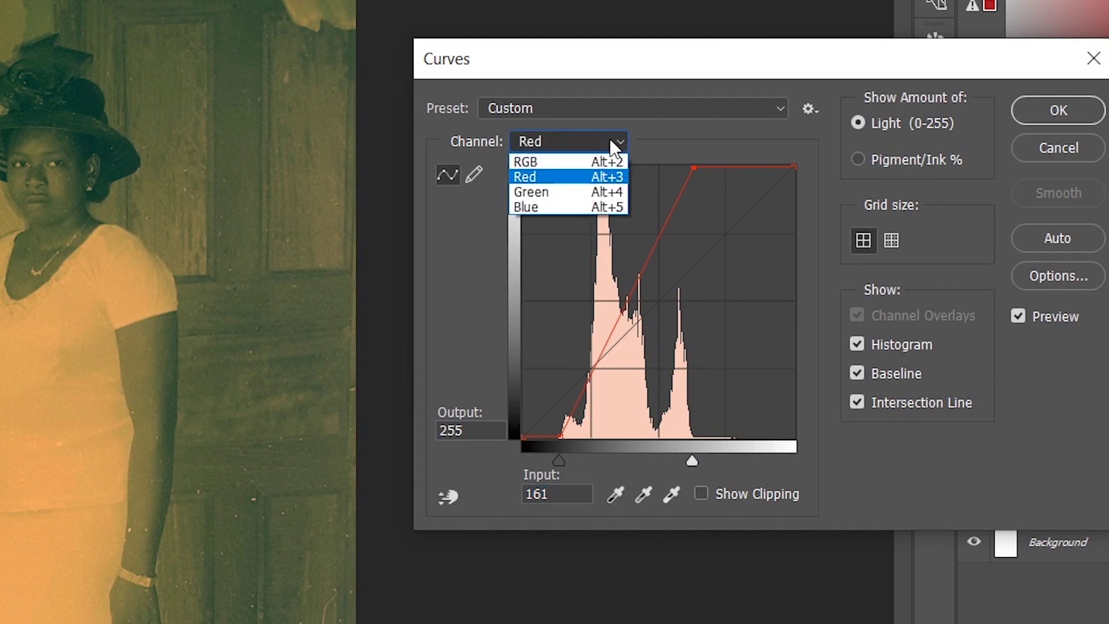
click(563, 186)
drag(523, 462, 574, 456)
drag(791, 463, 712, 457)
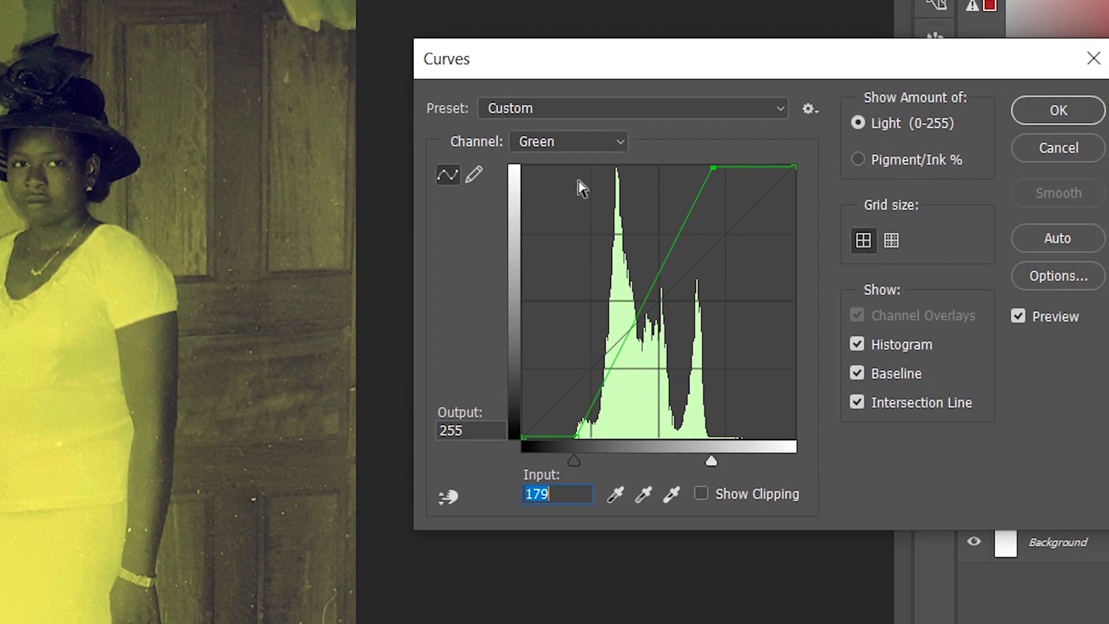
Step: Set the Blue curve black point to 29 and white point to 157, then apply
click(582, 141)
click(572, 207)
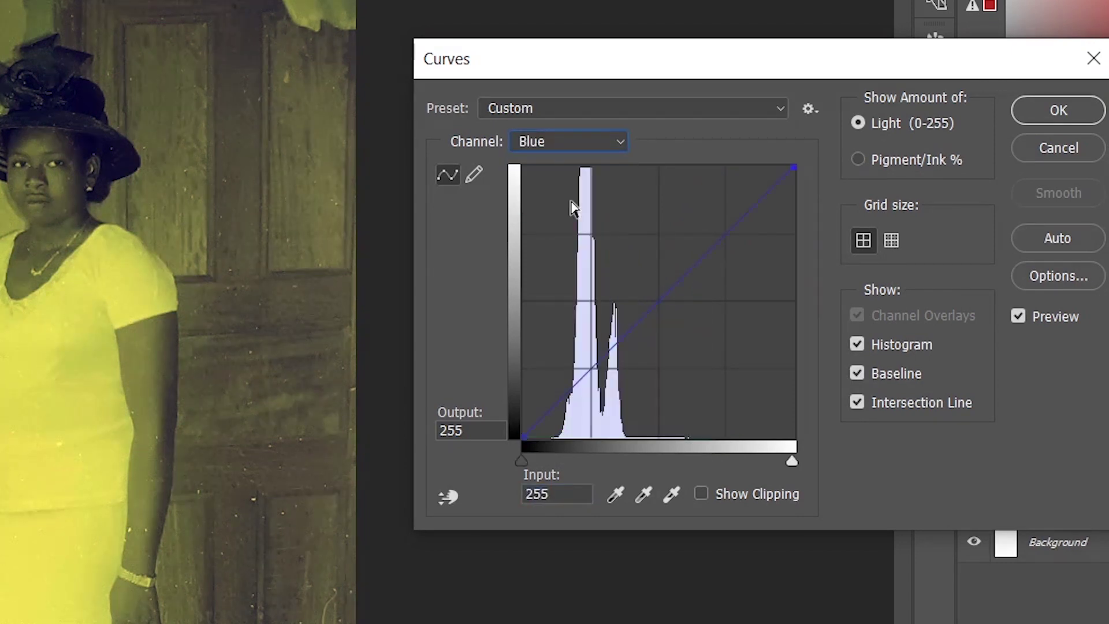
drag(521, 461, 553, 454)
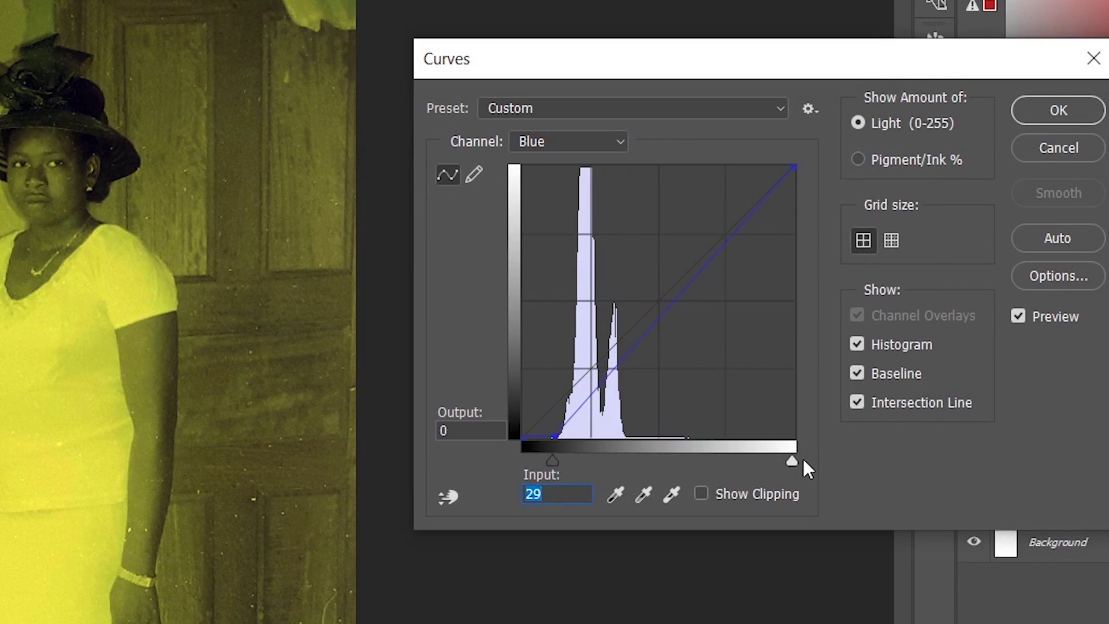
drag(793, 463, 690, 459)
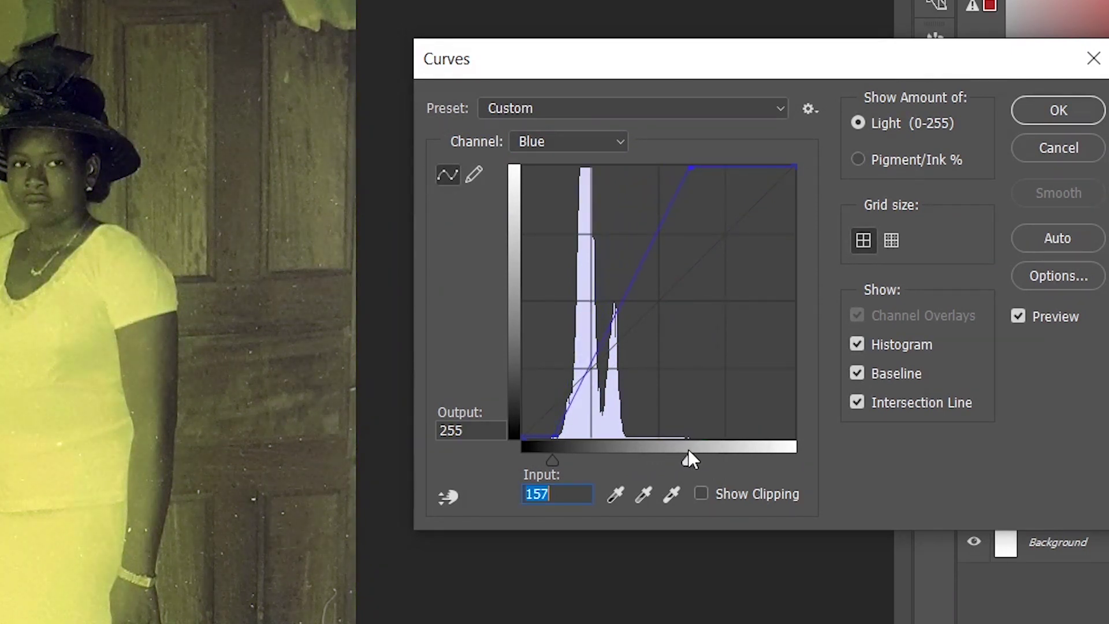
click(1089, 116)
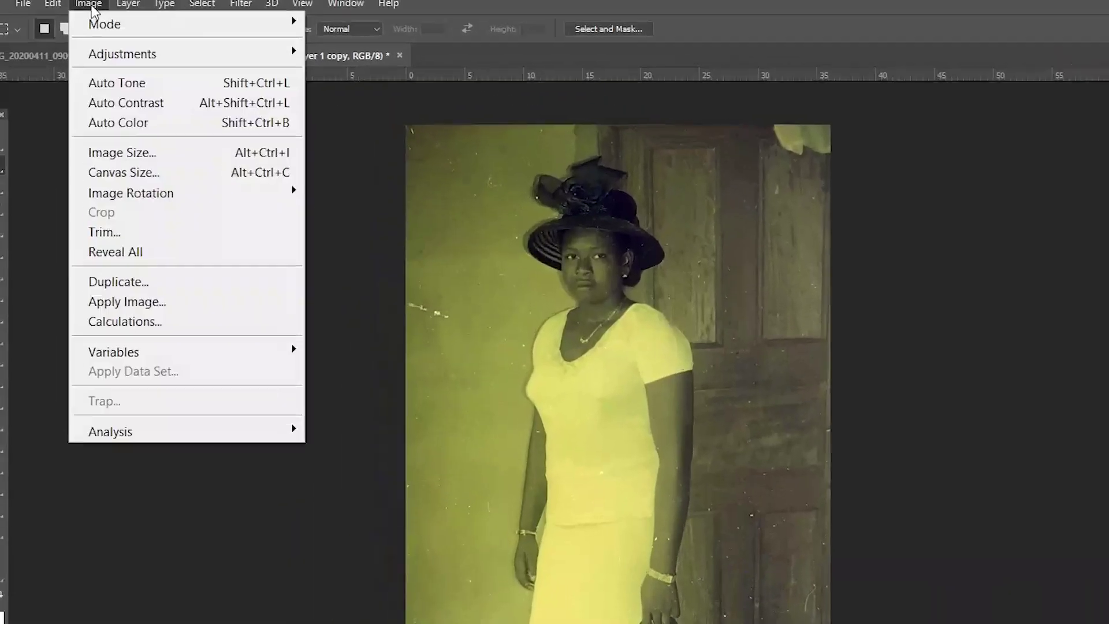
Step: Apply Color Balance midtones of +18 Cyan/Red, -16 Magenta/Green, -10 Yellow/Blue
mouse_move(133, 59)
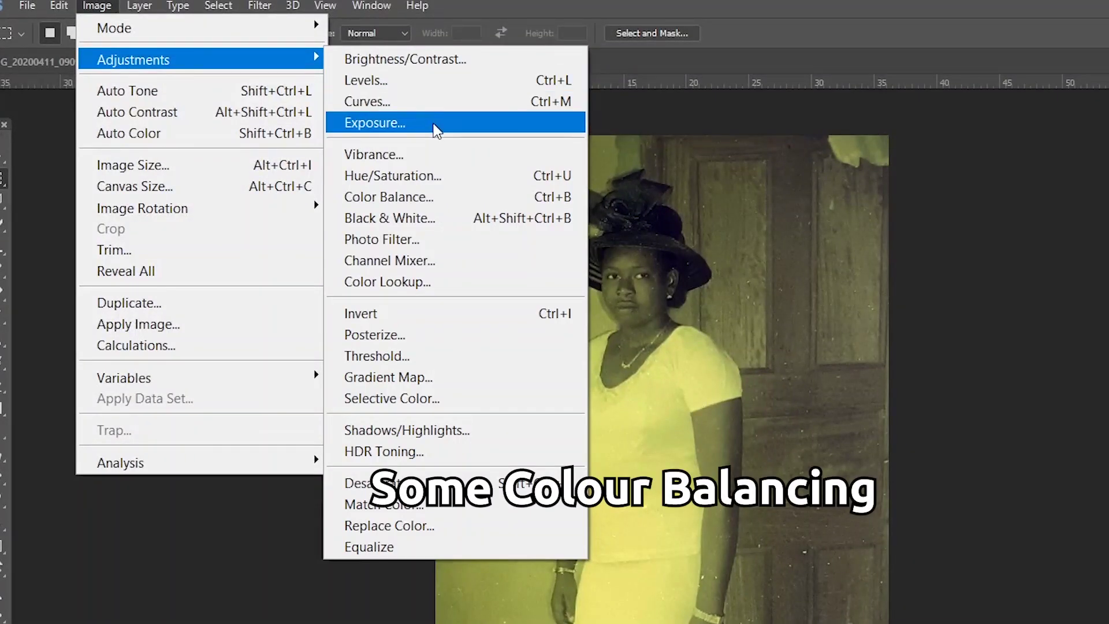
click(423, 197)
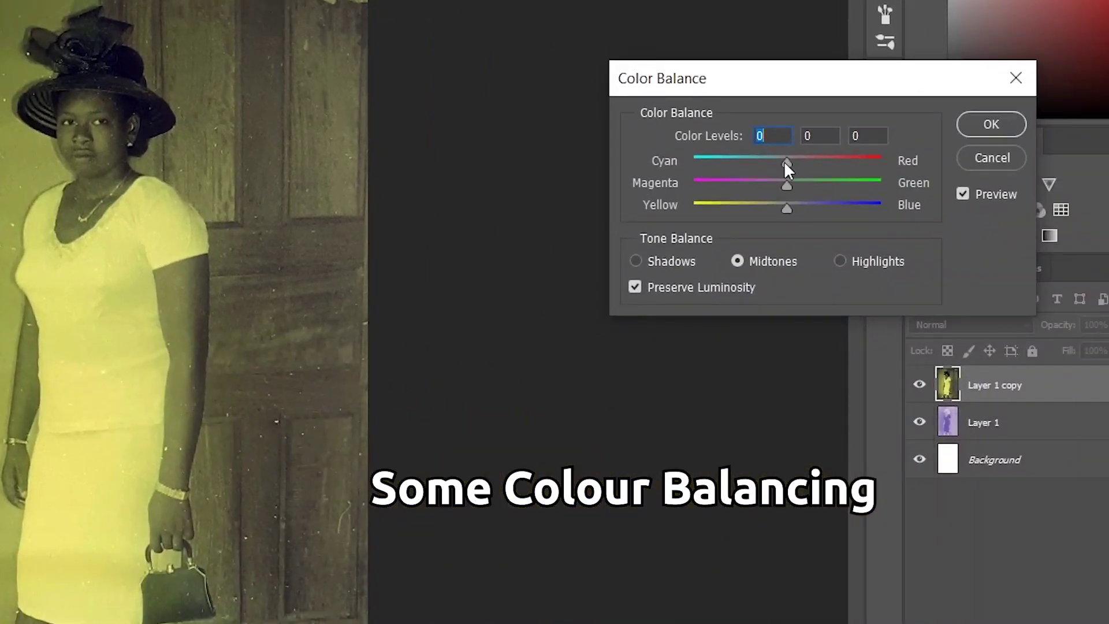
drag(795, 166, 777, 207)
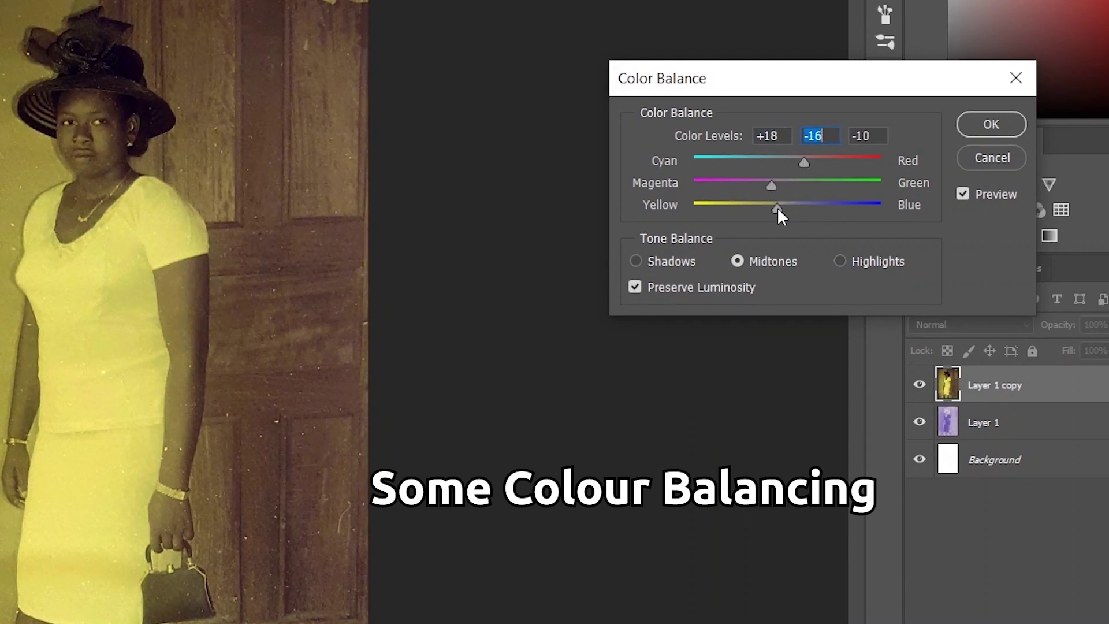
click(983, 130)
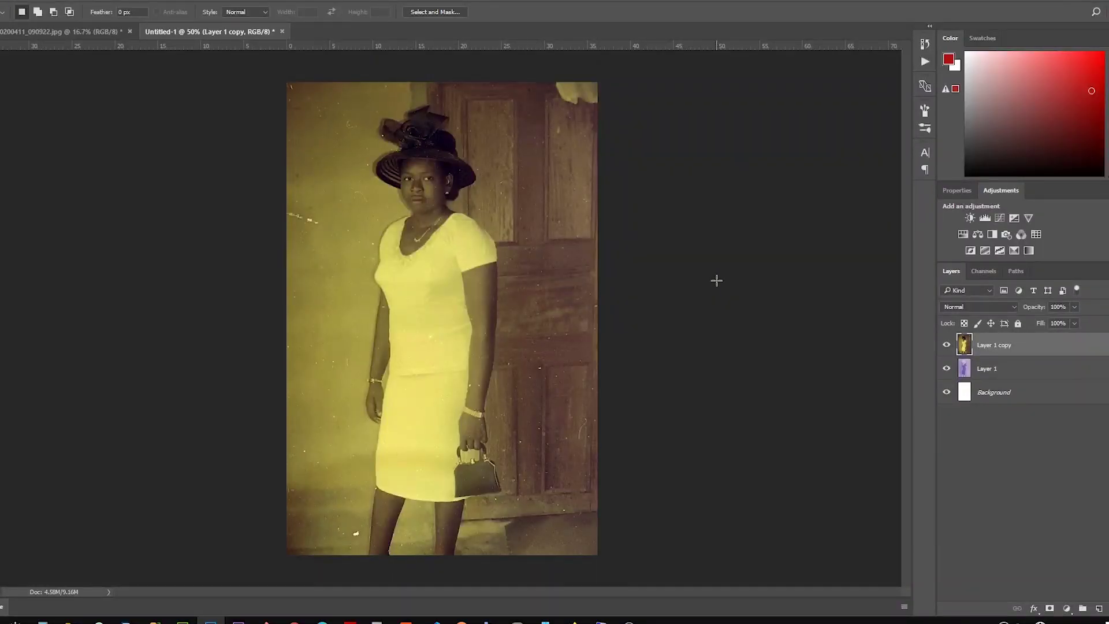
click(947, 345)
click(948, 345)
click(947, 345)
click(948, 345)
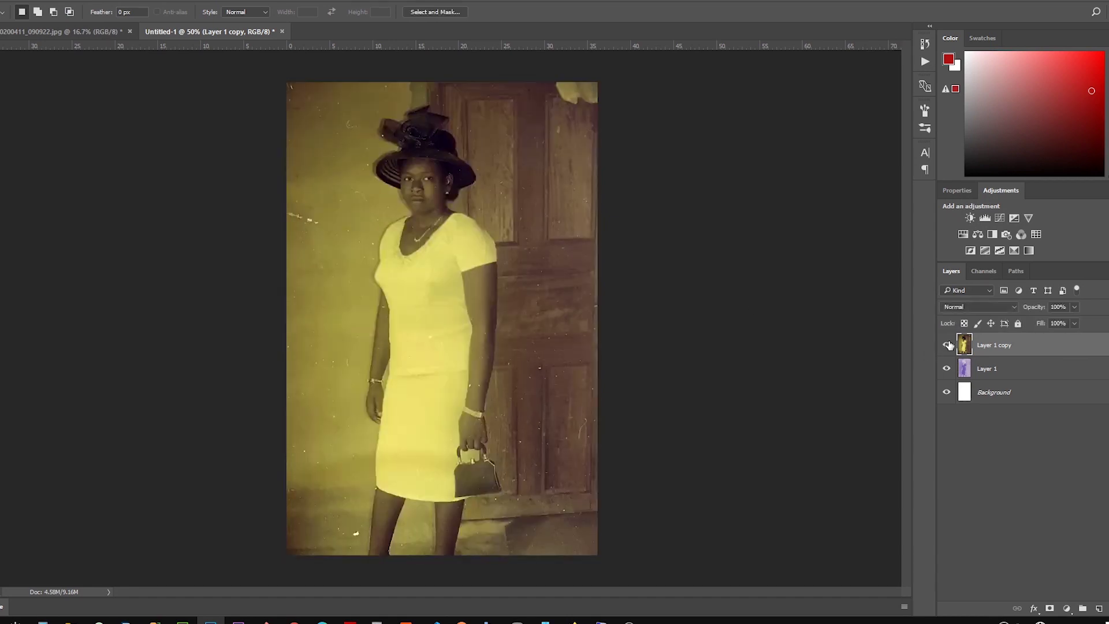